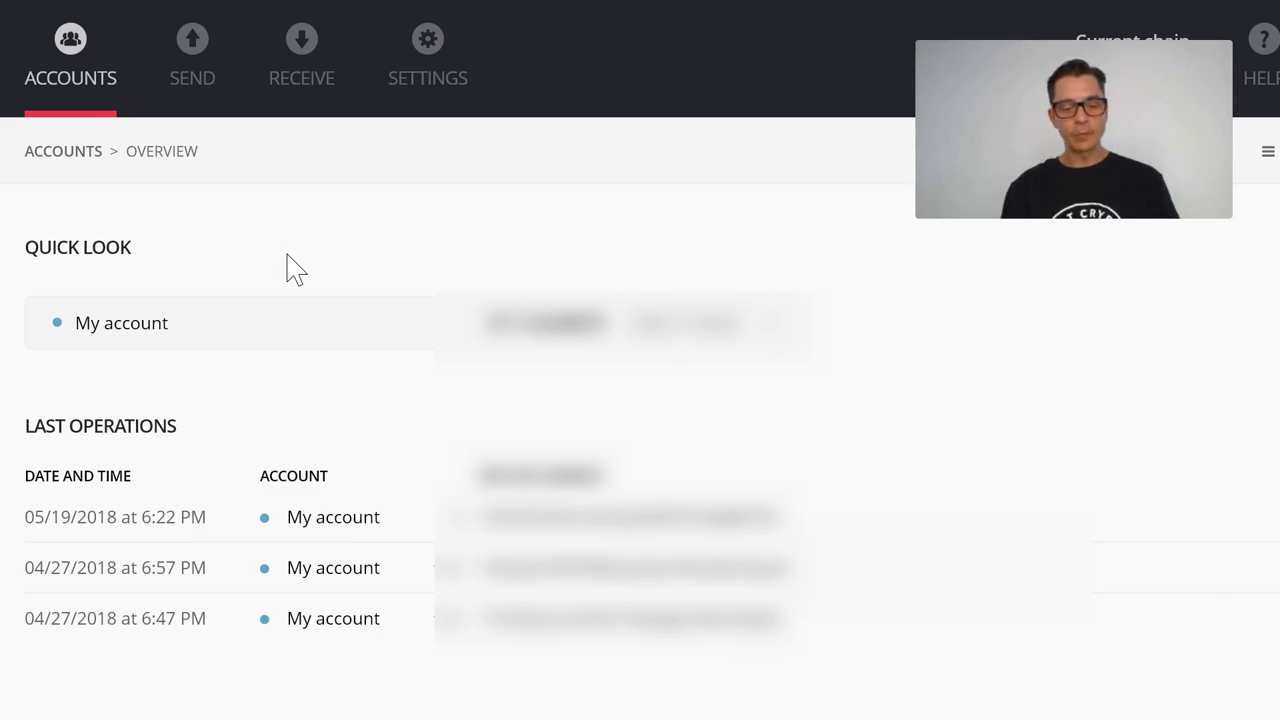
Open the Send Bitcoins form from the SEND tab once synchronizing finishes
left_click(200, 45)
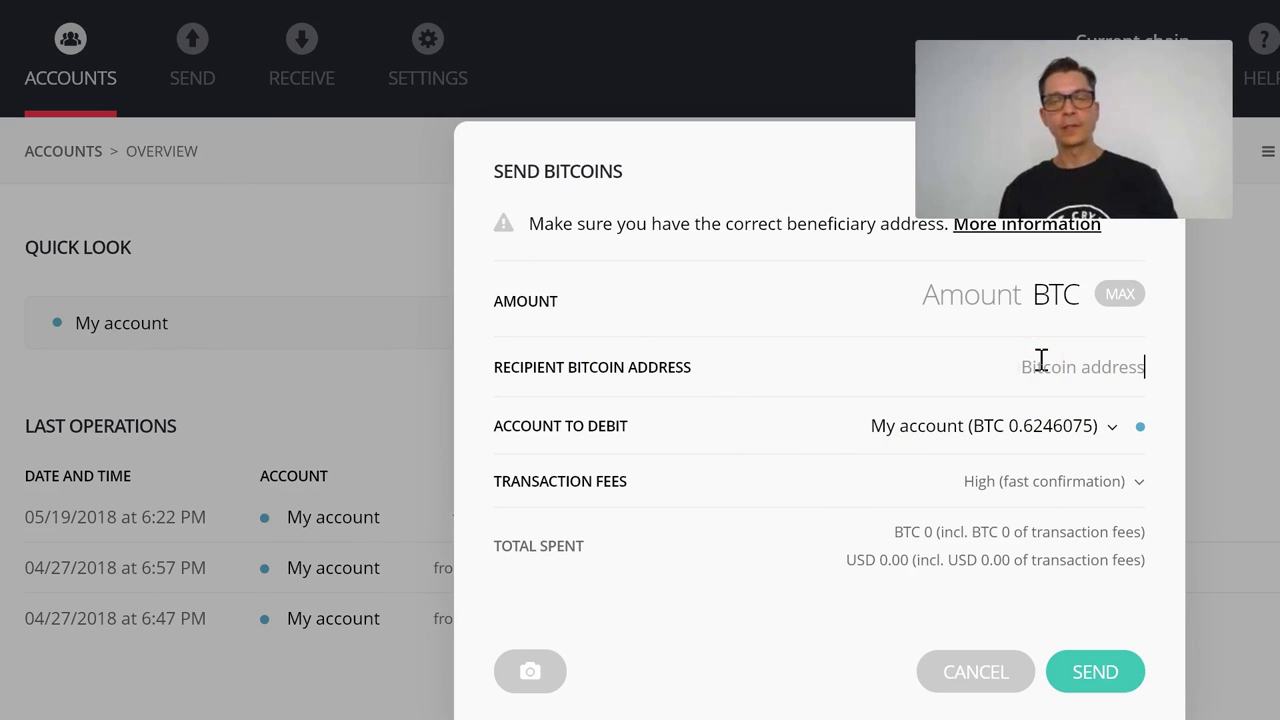
Paste the recipient's Bitcoin address and enter 0.0005 BTC as the amount
type("1N8ae3ykFz9YwfuqmmGBeibJuwzMakSBaX")
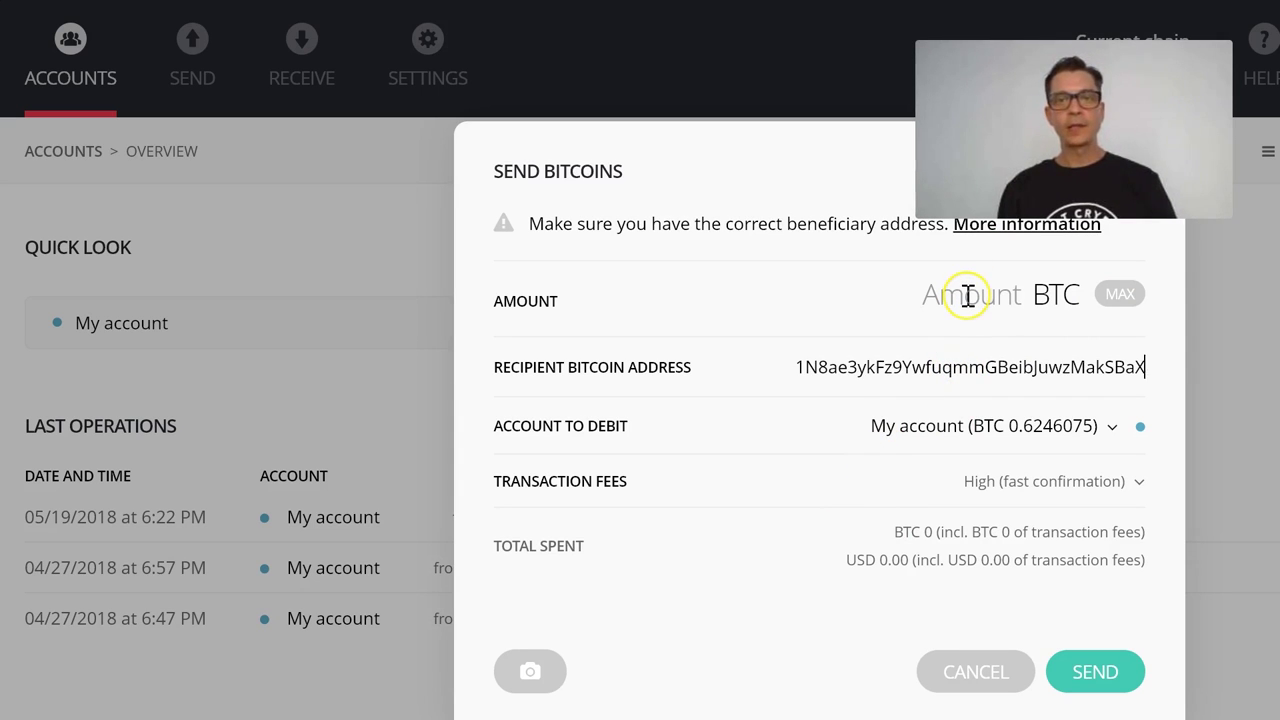
type("0.00")
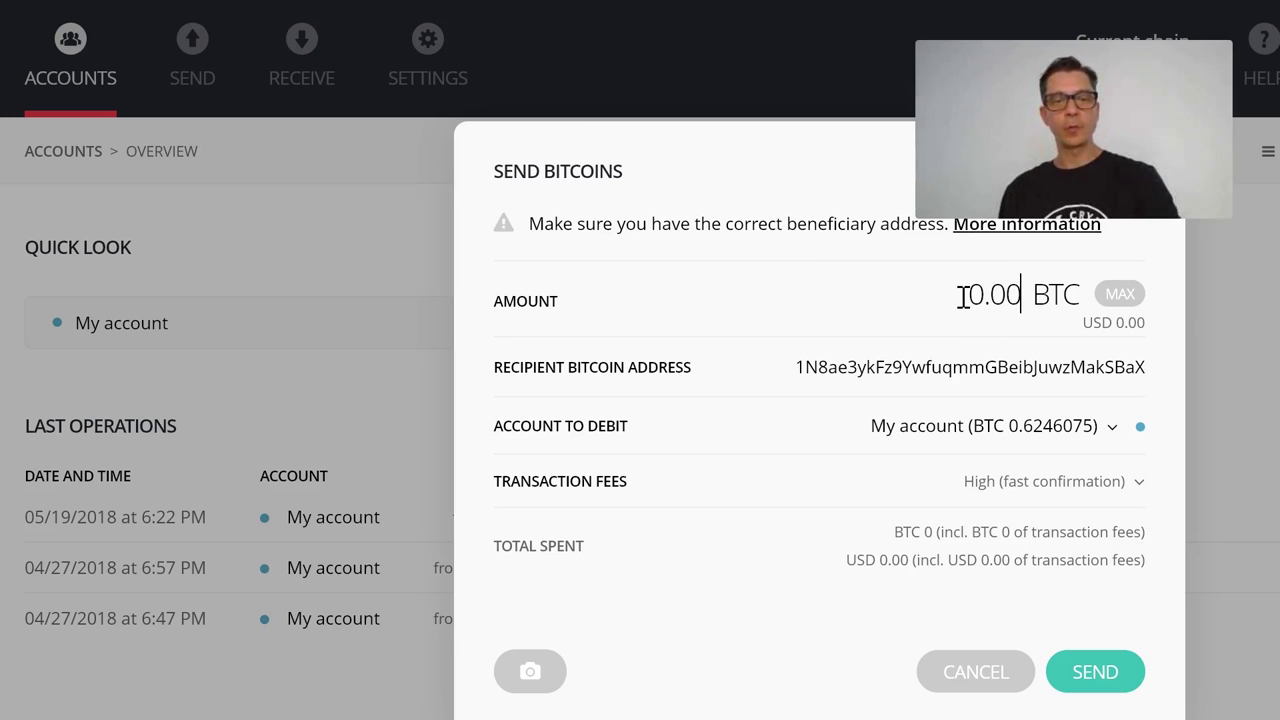
type("5")
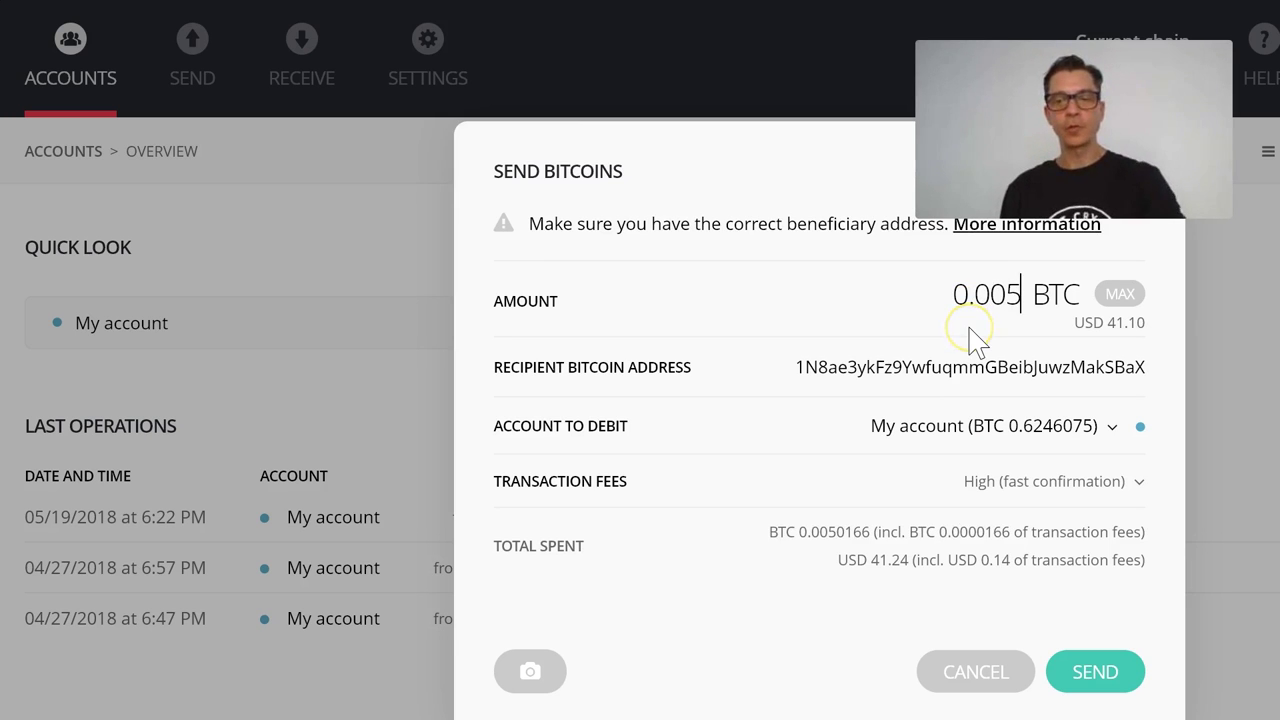
key("BackSpace")
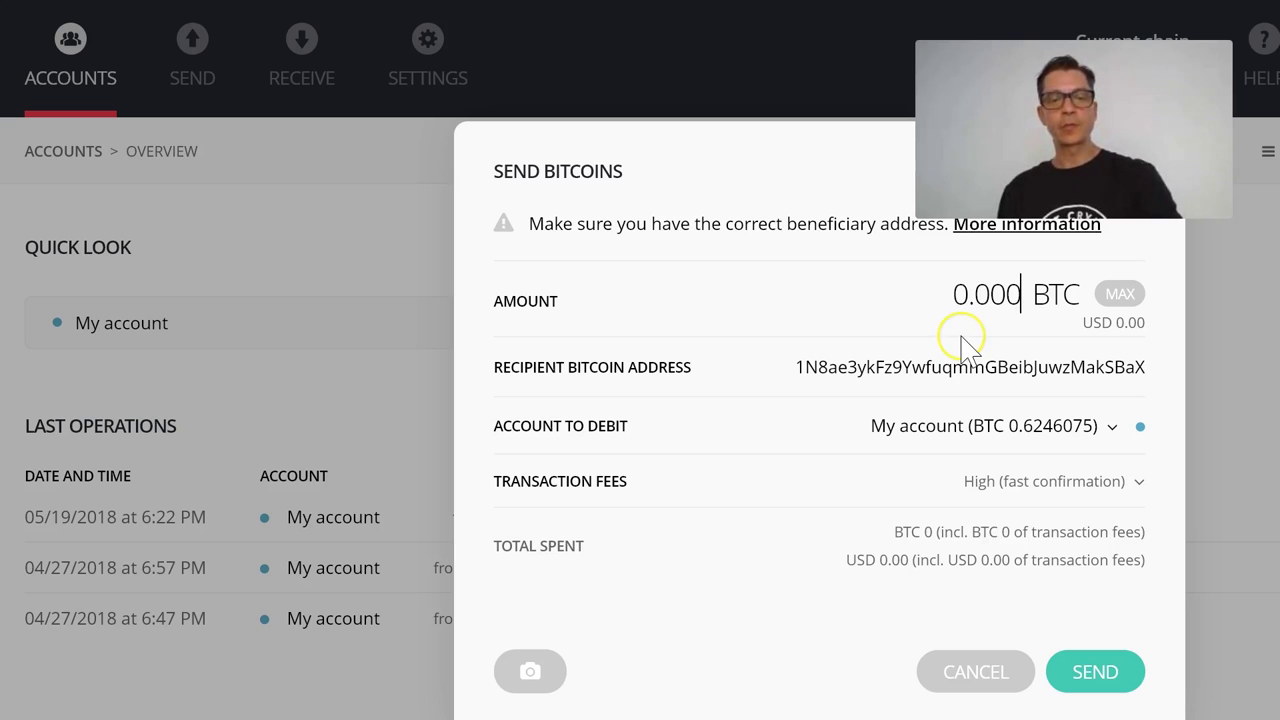
left_click(960, 340)
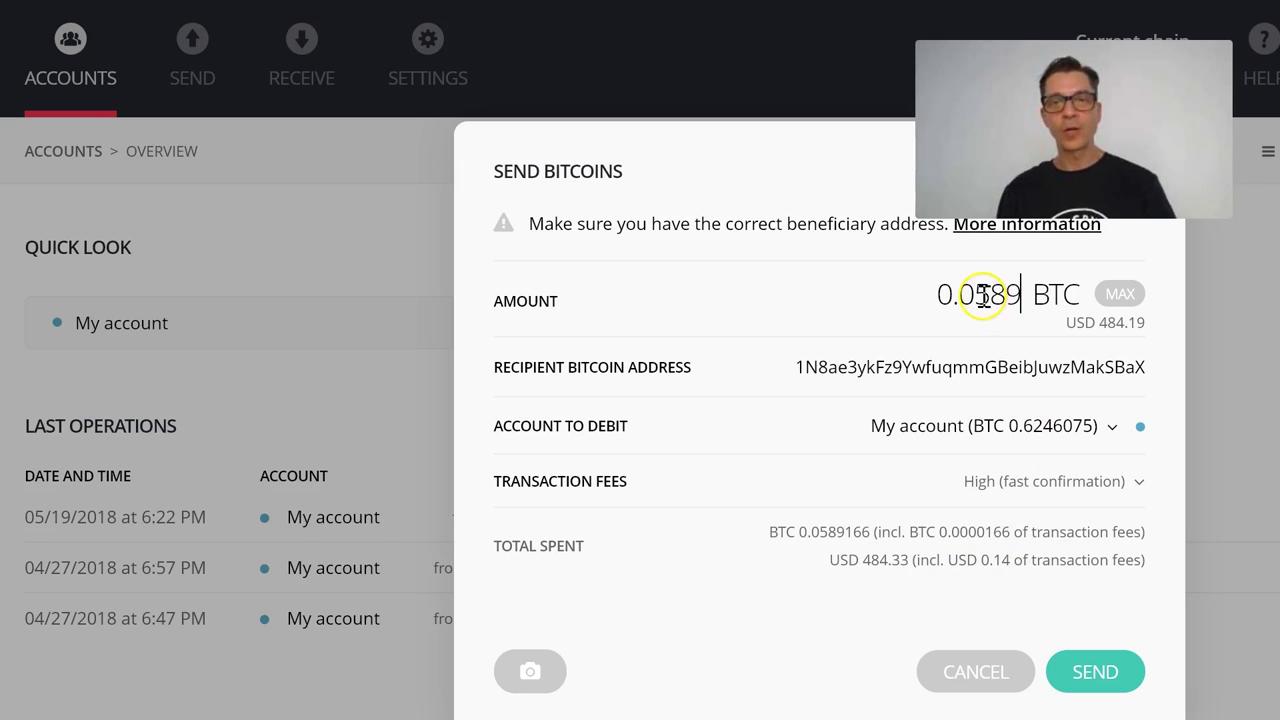
left_click_drag(975, 295, 1068, 320)
type("00")
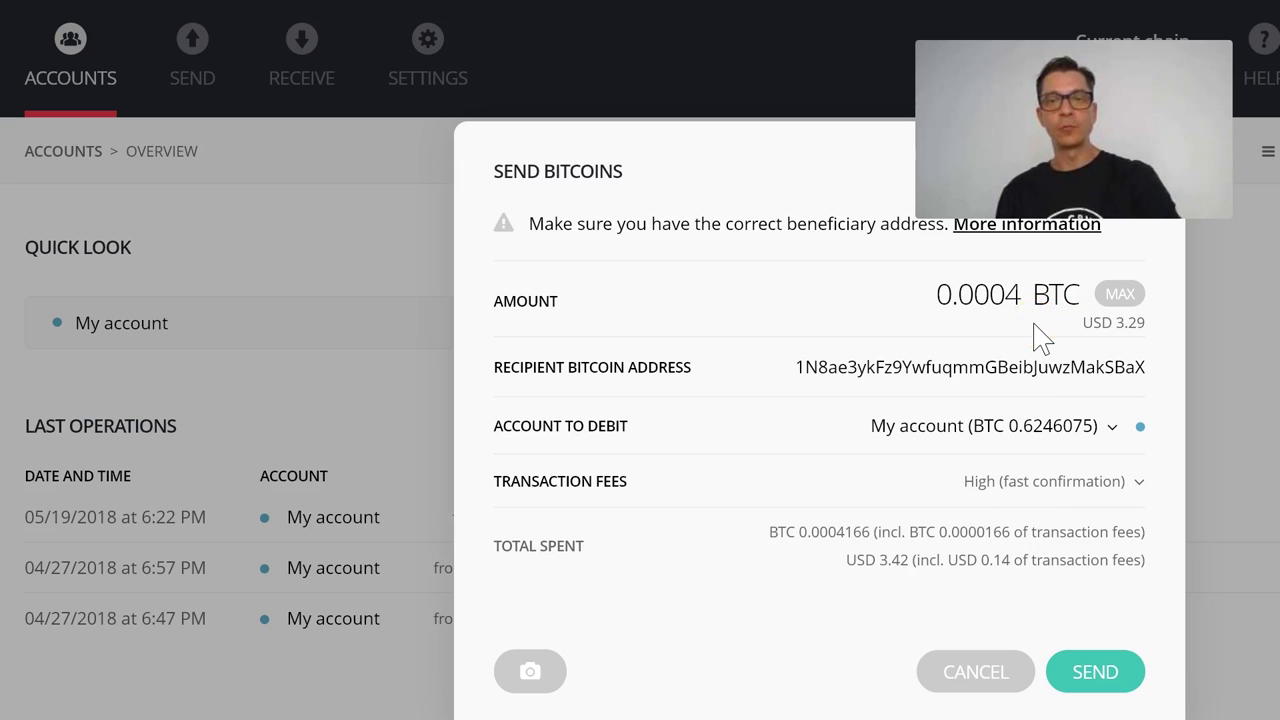
type("5")
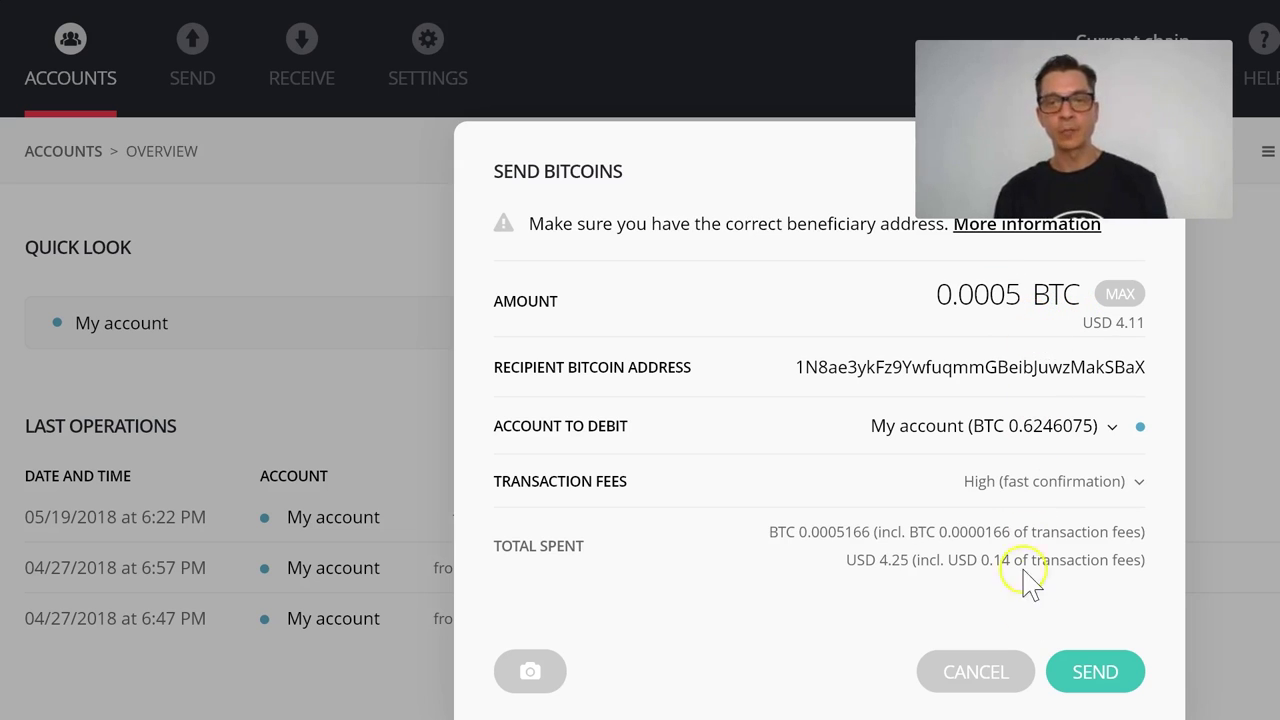
left_click(1001, 515)
Change the transaction fee from High to Standard, then to Low (slow confirmation)
left_click(1015, 483)
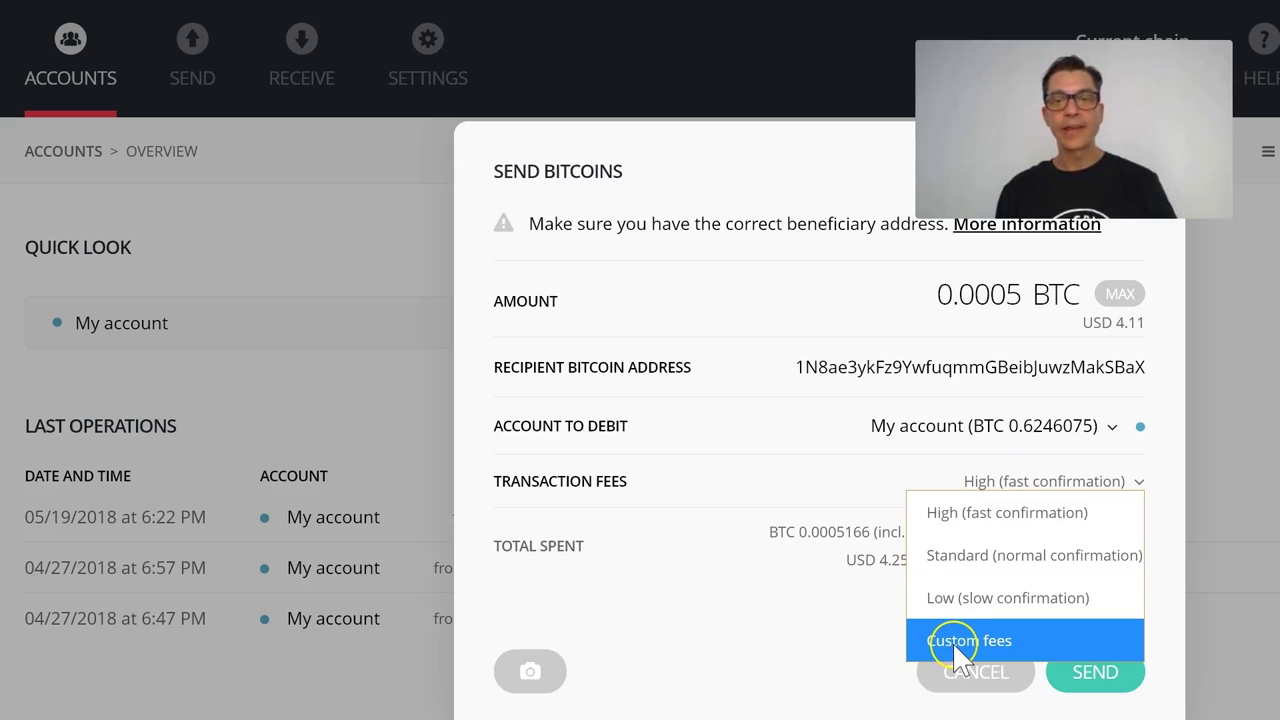
left_click(960, 556)
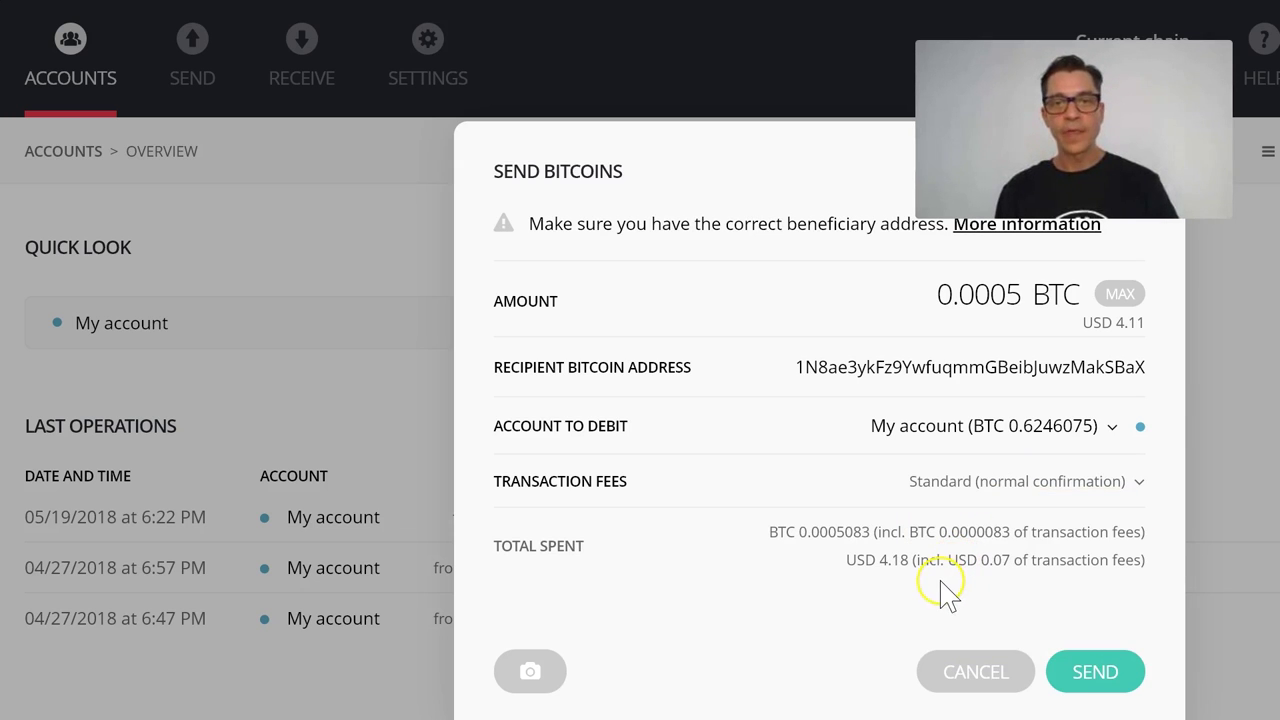
left_click(1003, 495)
left_click(997, 606)
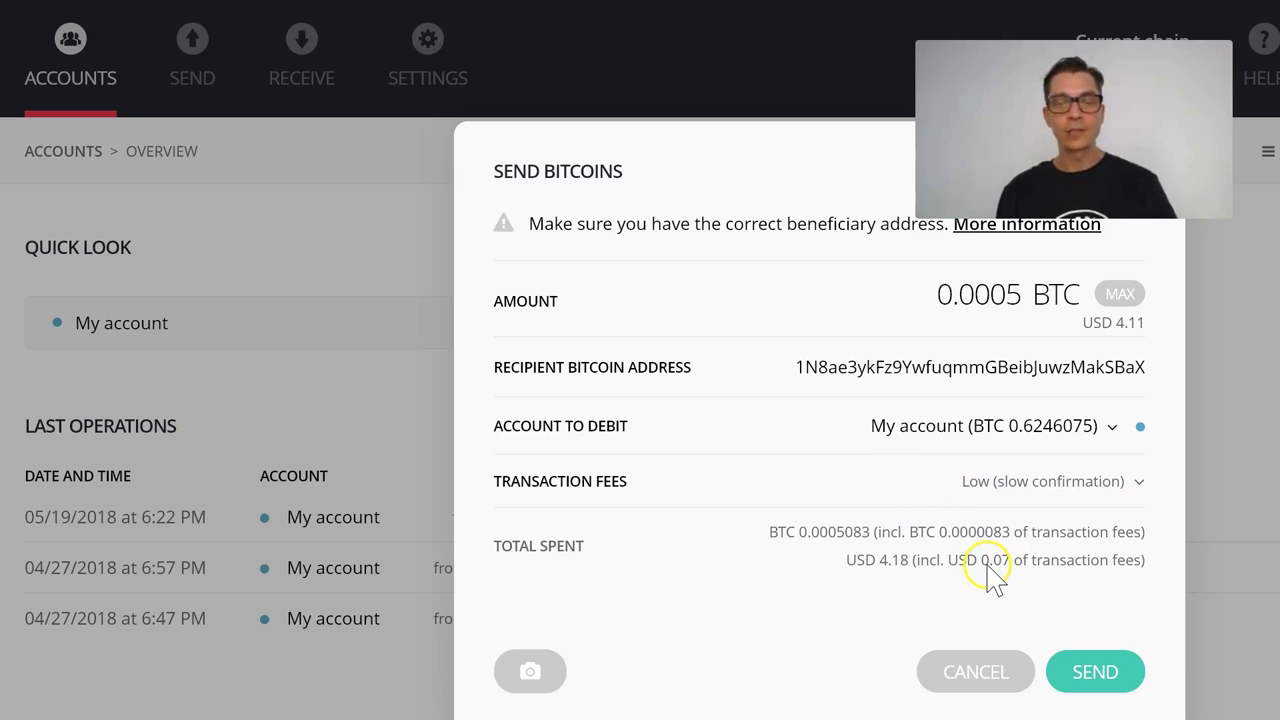
left_click(1016, 495)
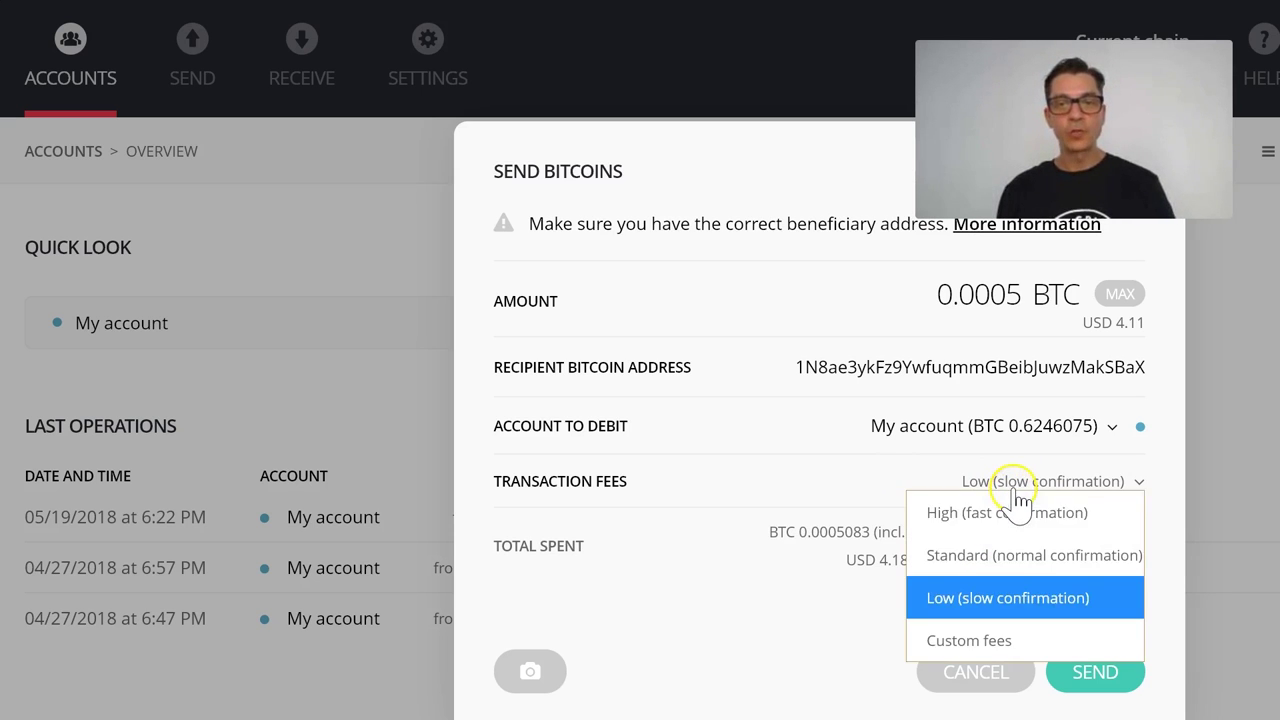
Switch to Custom fees and replace the 5 satoshis per byte with 3
left_click(988, 638)
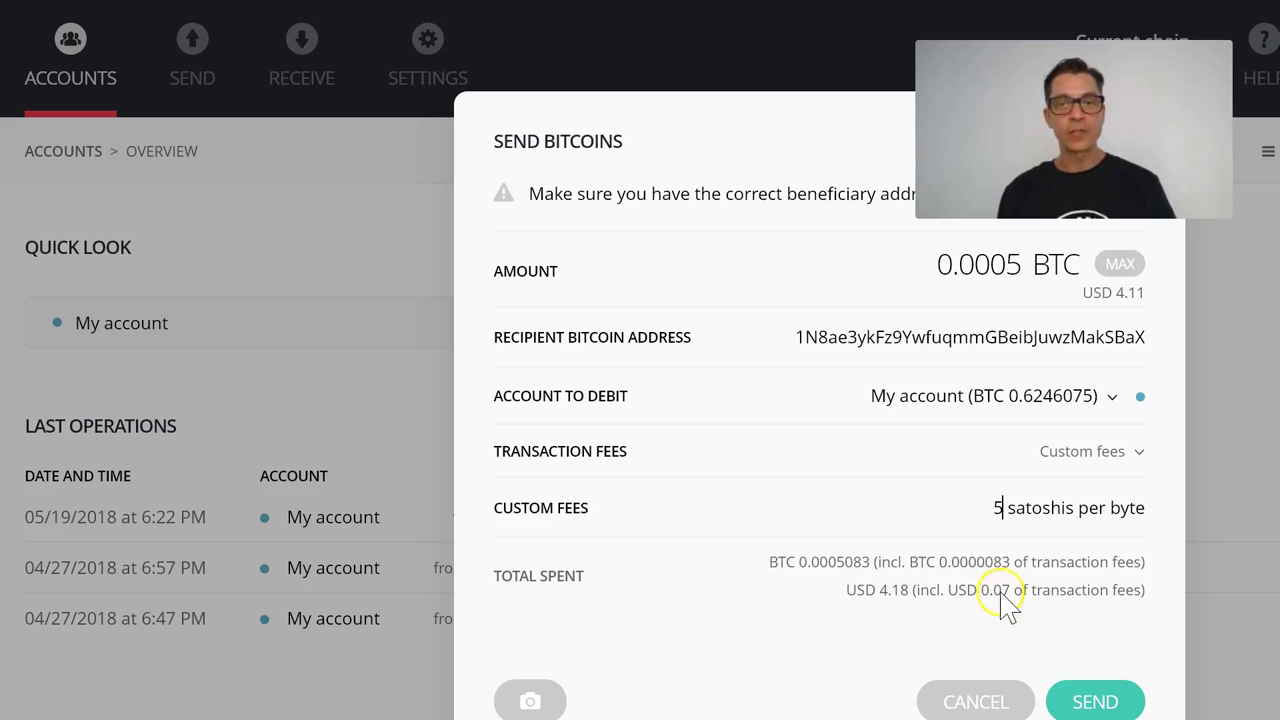
left_click_drag(966, 506, 1020, 518)
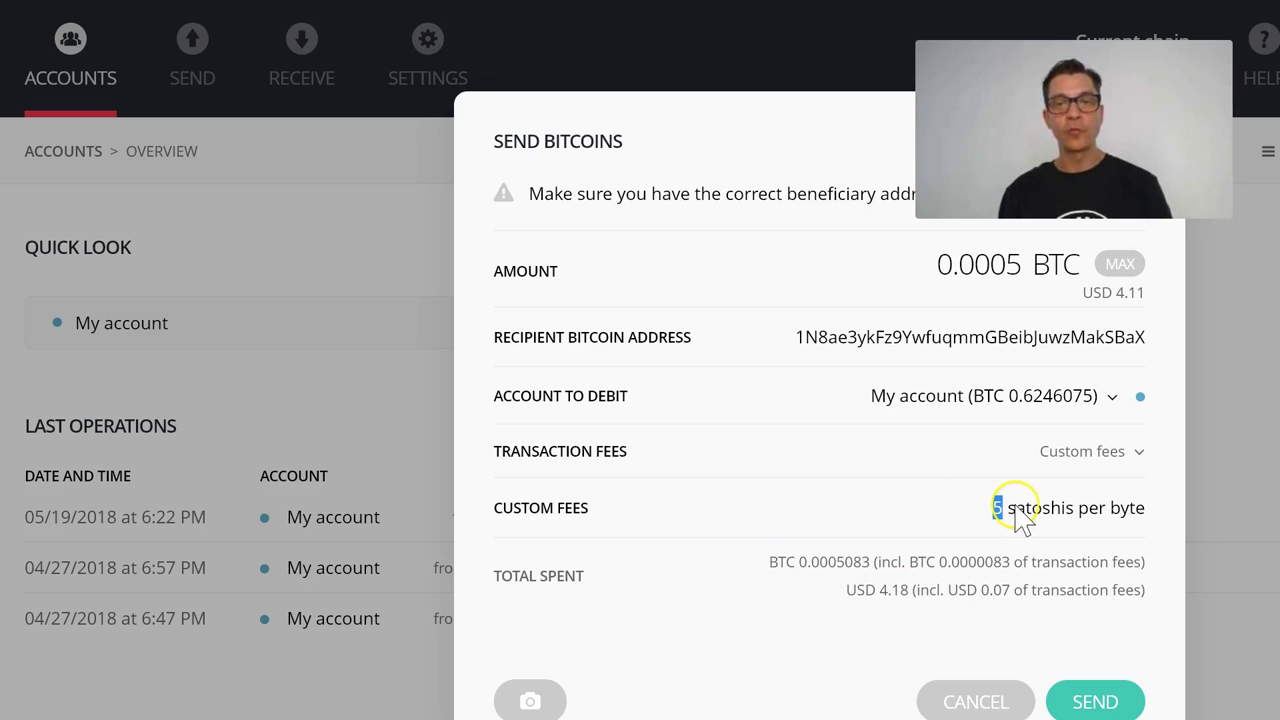
type("3")
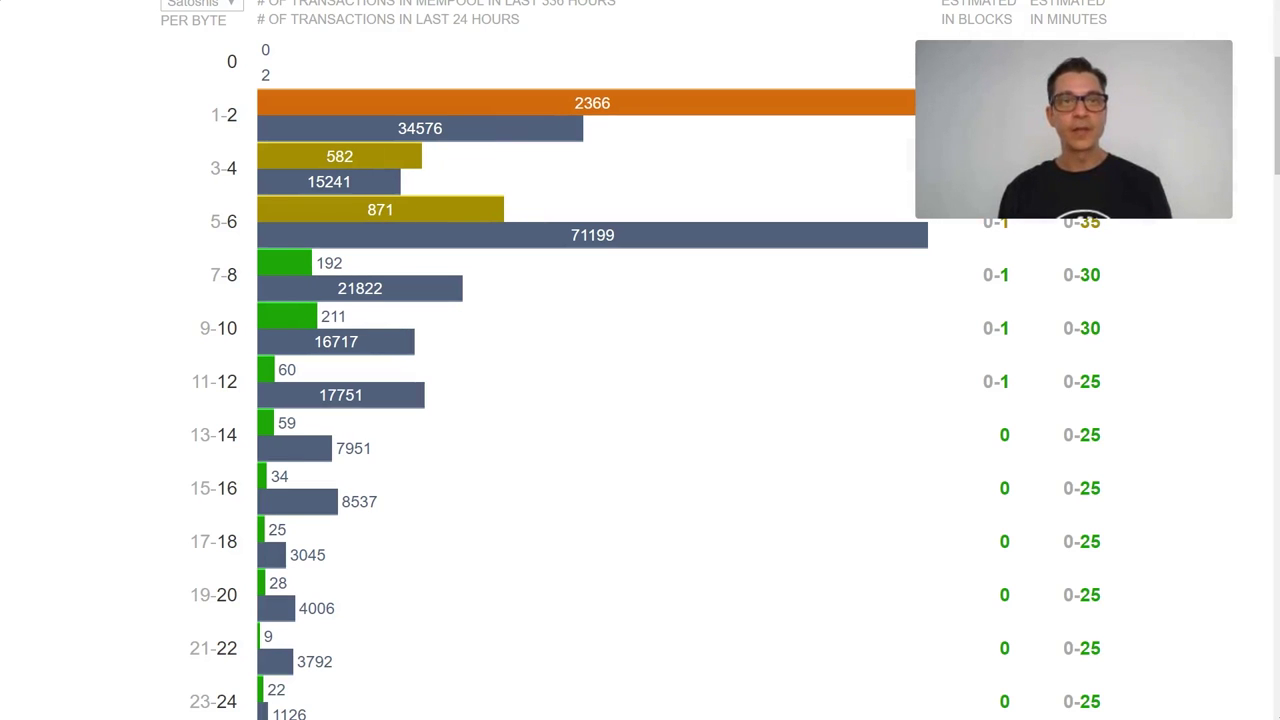
Scroll the bitcoinfees chart to compare the low satoshi-per-byte fee ranges
scroll(166, 177, "up", 3)
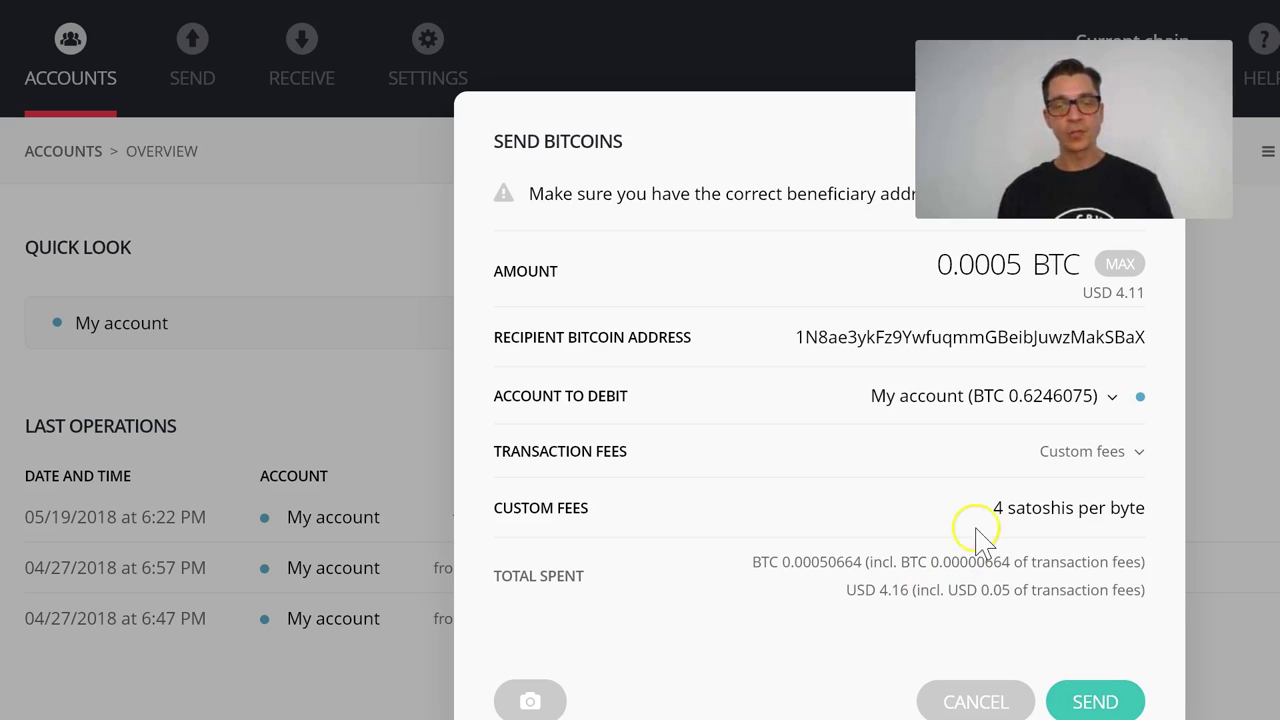
Review the High, Standard, Low and Custom levels in the Transaction fees dropdown
left_click(1064, 460)
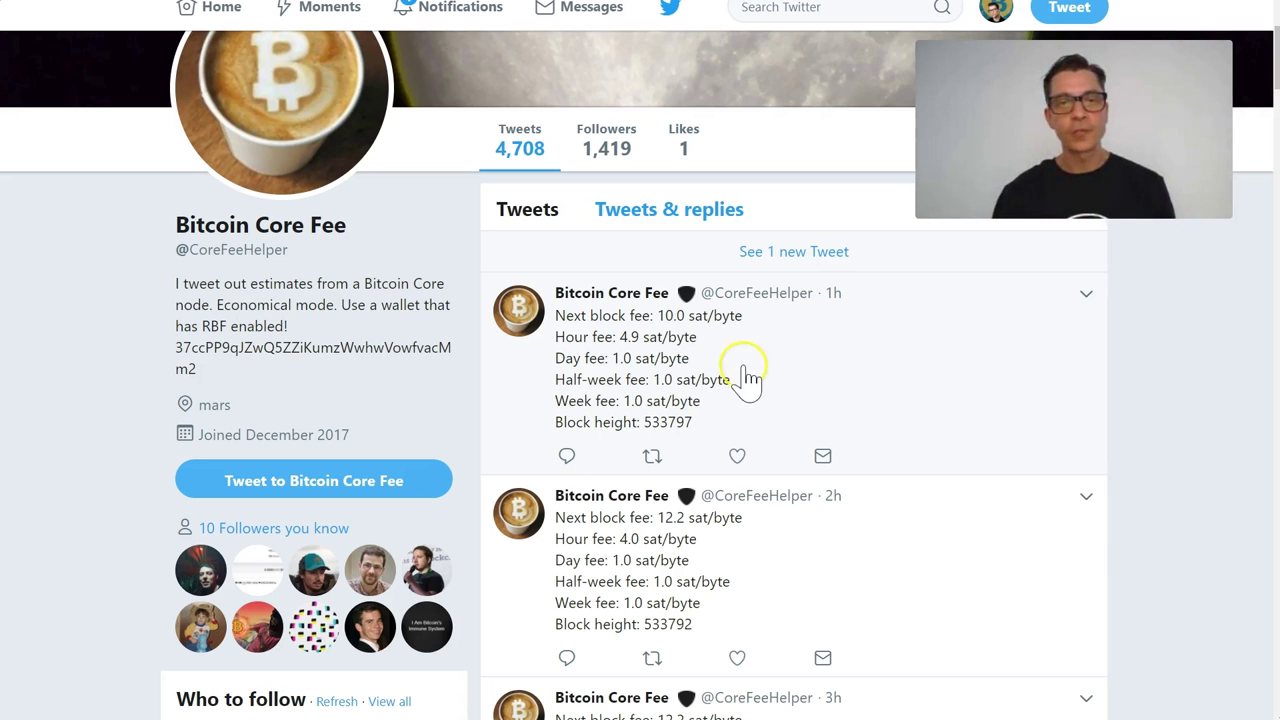
Enlarge the latest Bitcoin Core Fee tweet to read its estimates, then close it
left_click(670, 343)
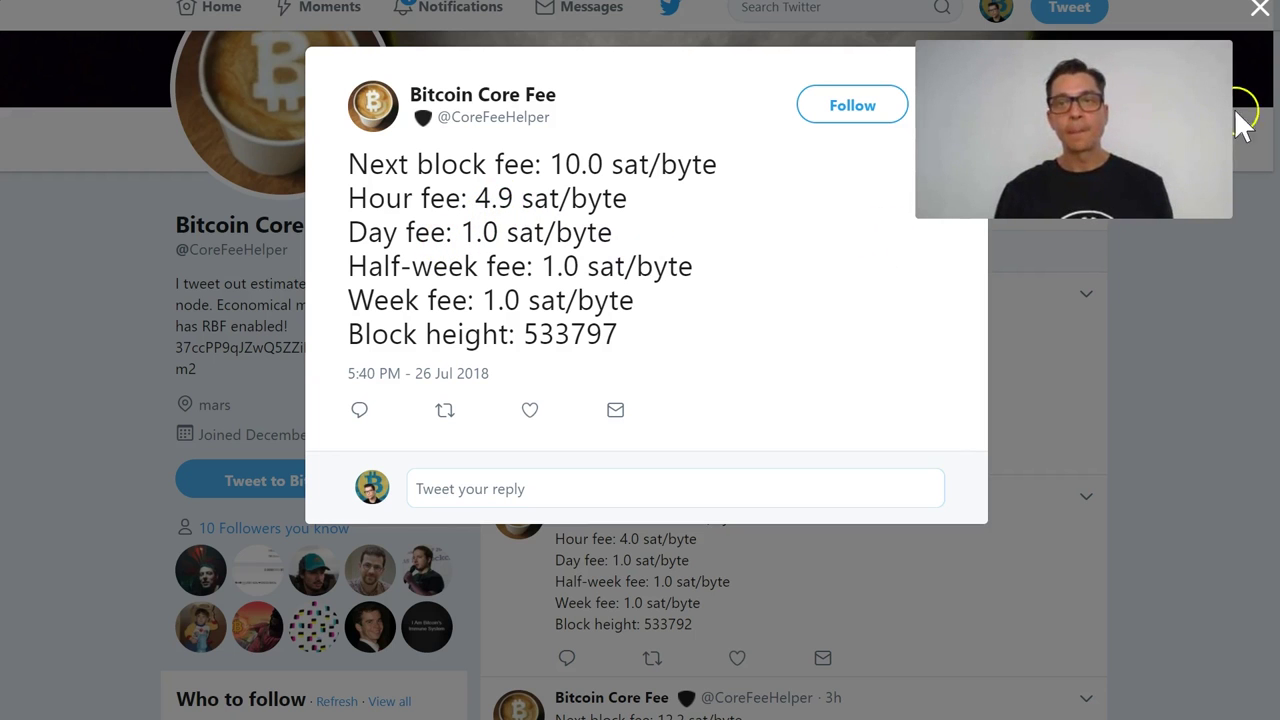
left_click(1252, 22)
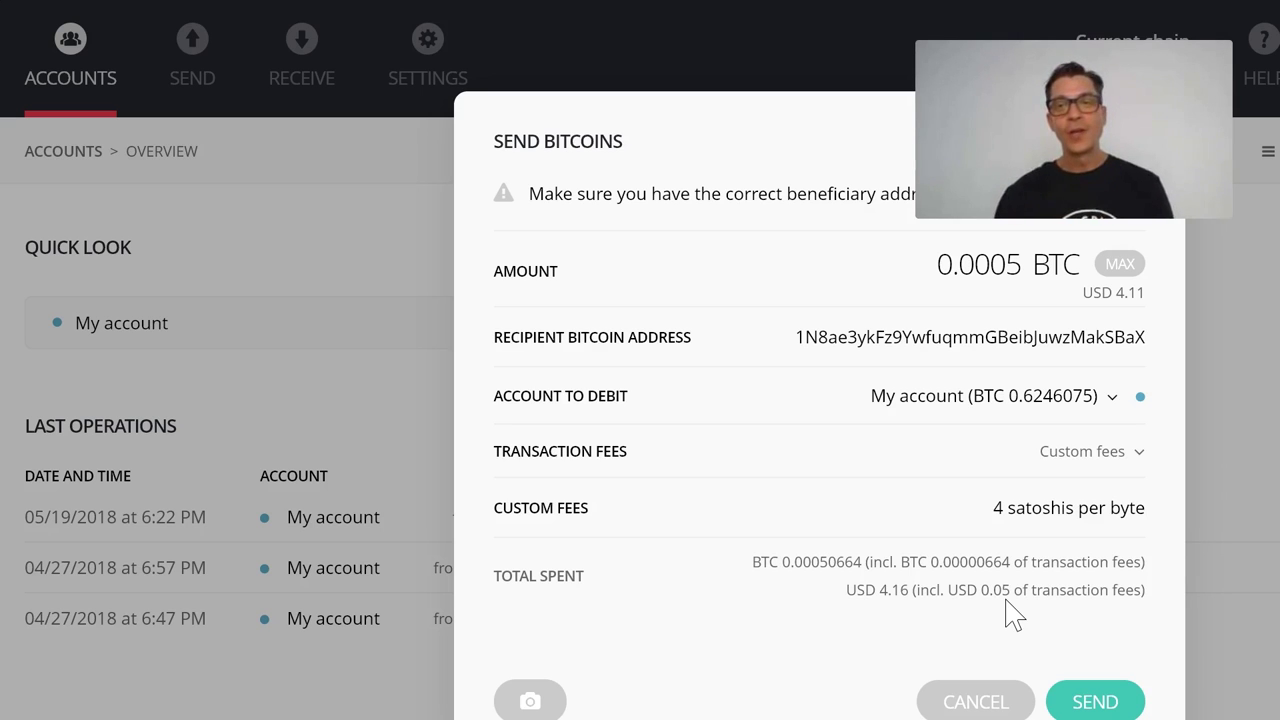
Send the 0.0005 BTC payment with the 4 satoshis-per-byte custom fee
left_click(1021, 693)
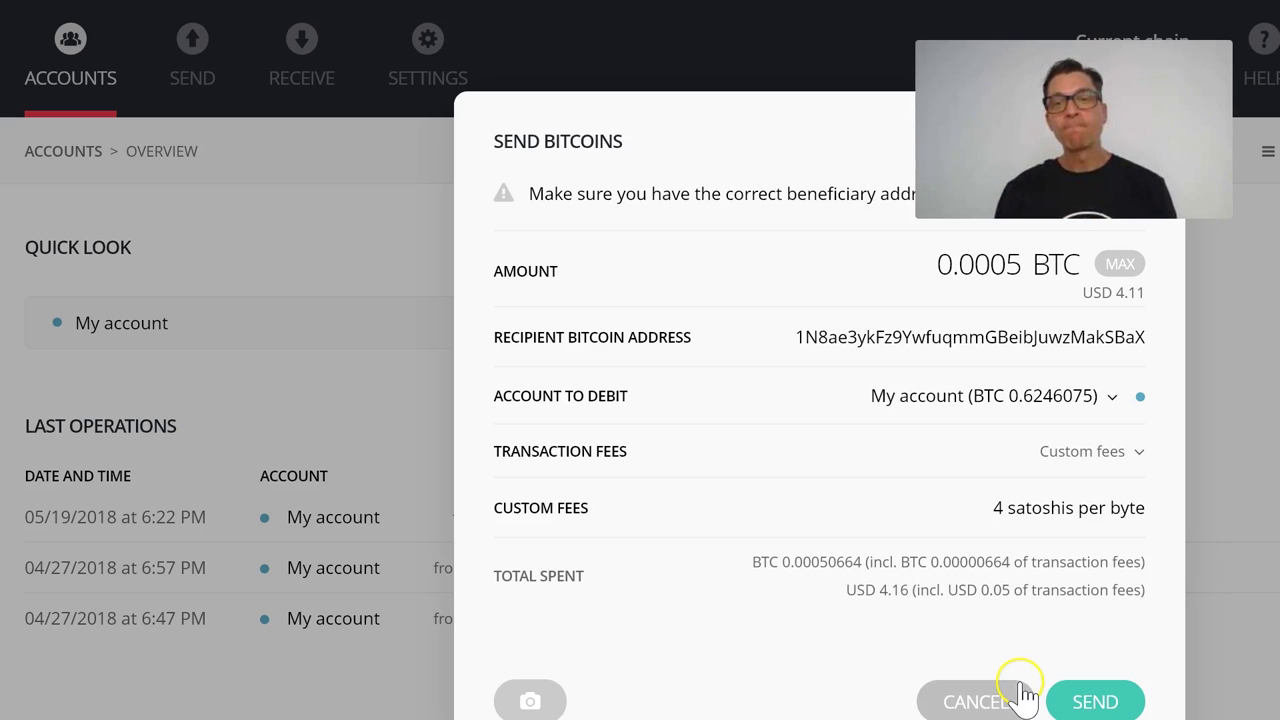
left_click(1085, 703)
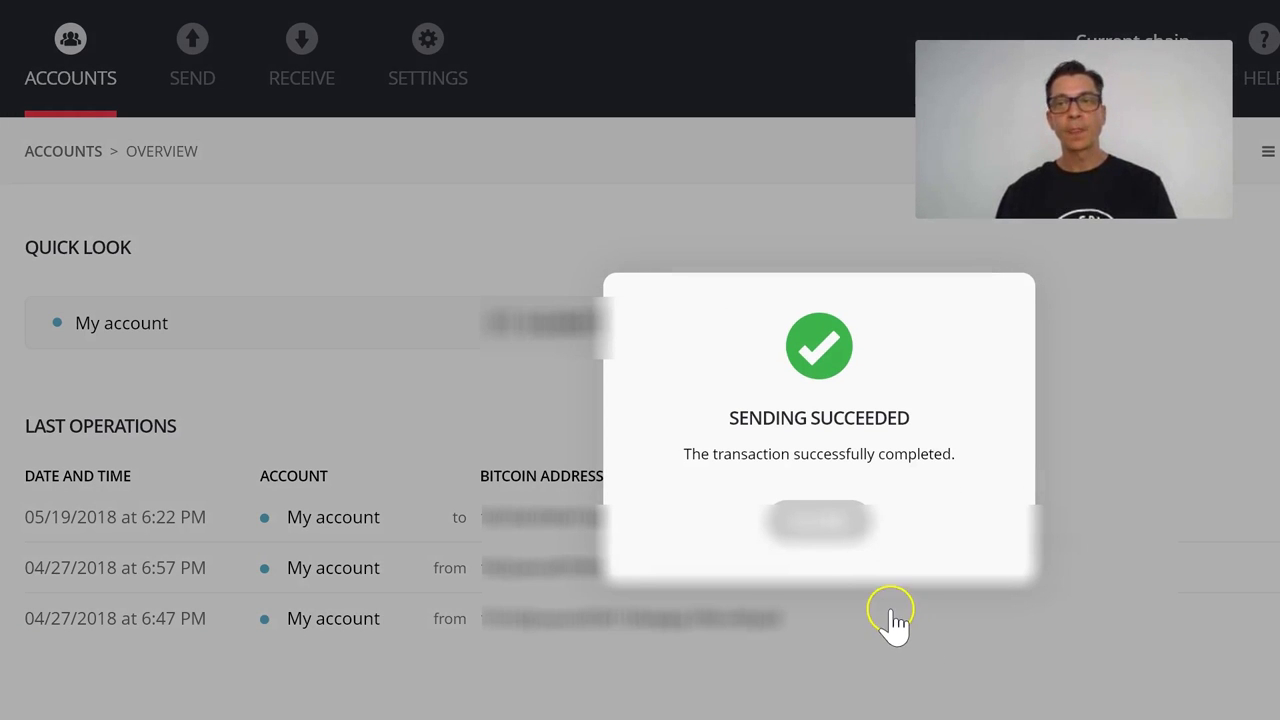
Dismiss the success message and open the 07/26/2018 transaction's Operation Detail
left_click(810, 538)
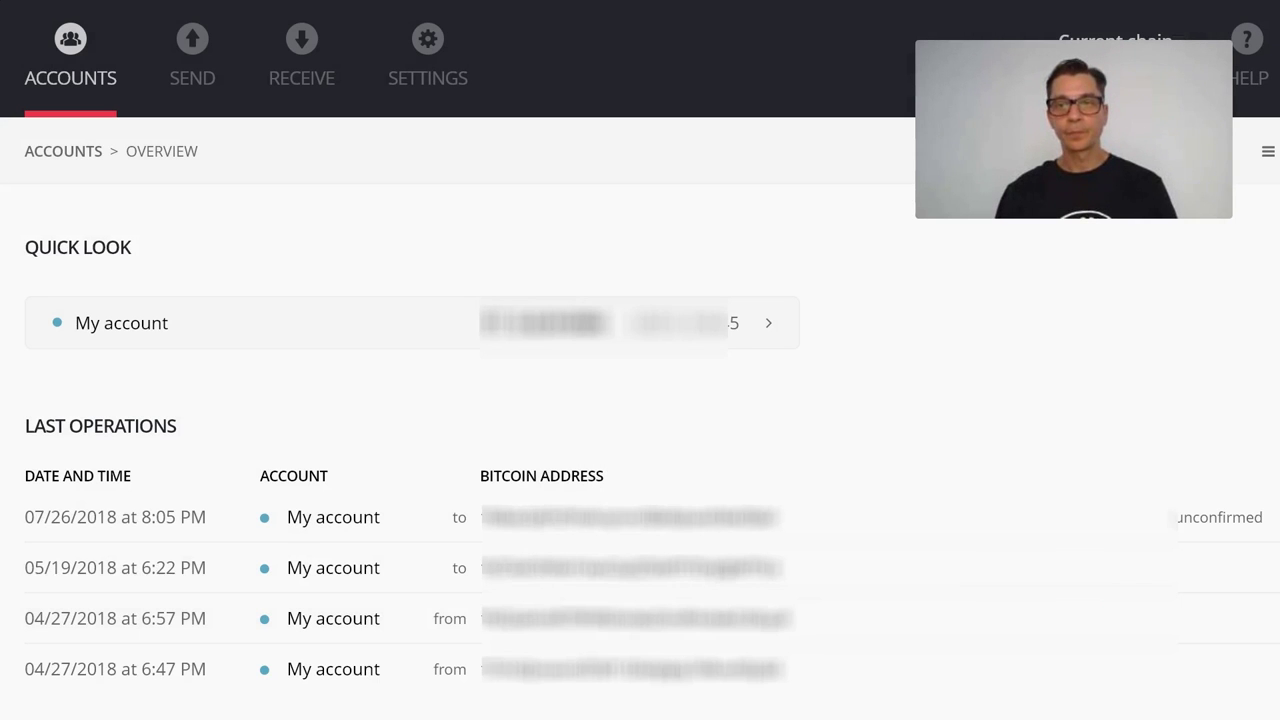
left_click(556, 522)
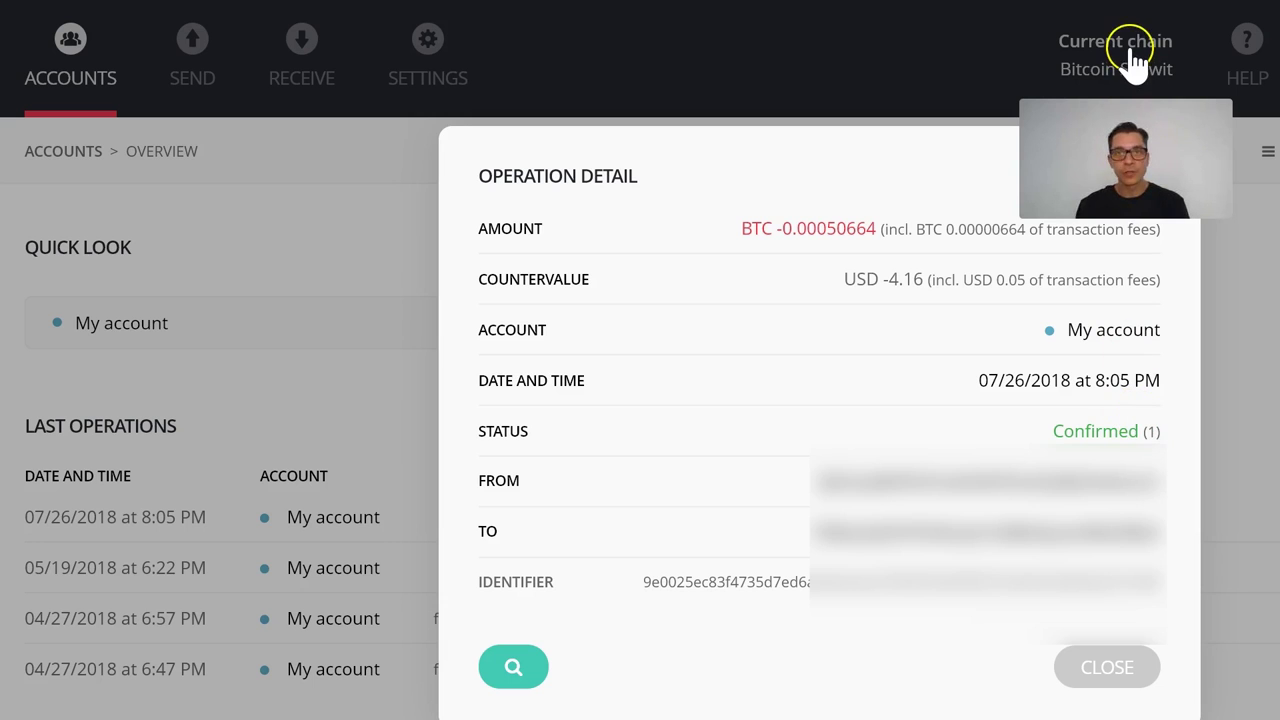
key("alt+Tab")
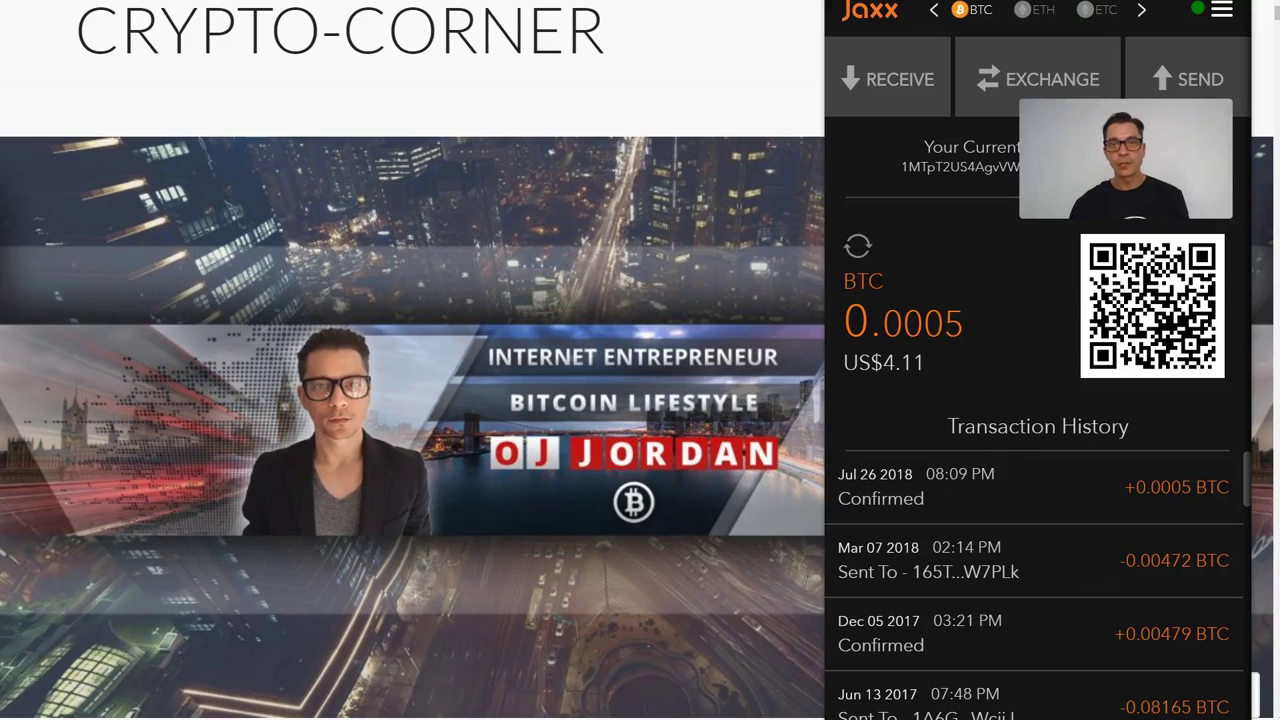
Expand and collapse the Jul 26 +0.0005 BTC deposit in Jaxx, then check the 0.0005 BTC balance
left_click(930, 515)
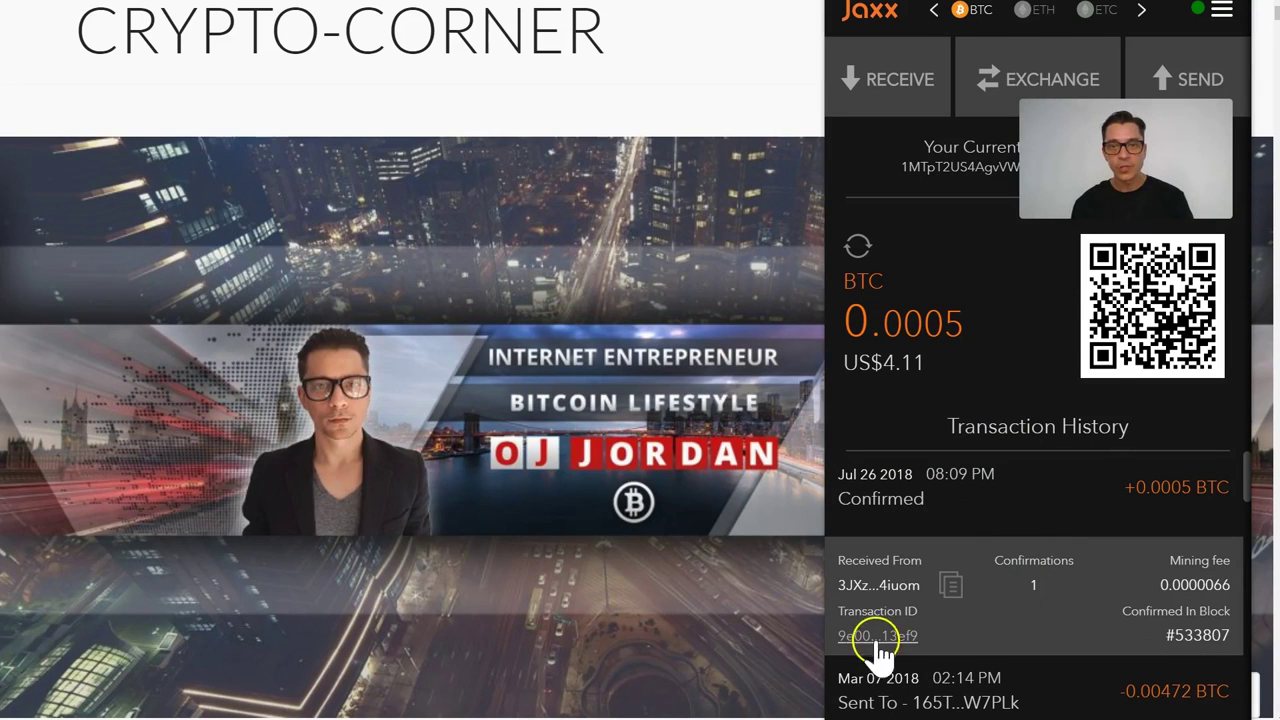
left_click(1166, 520)
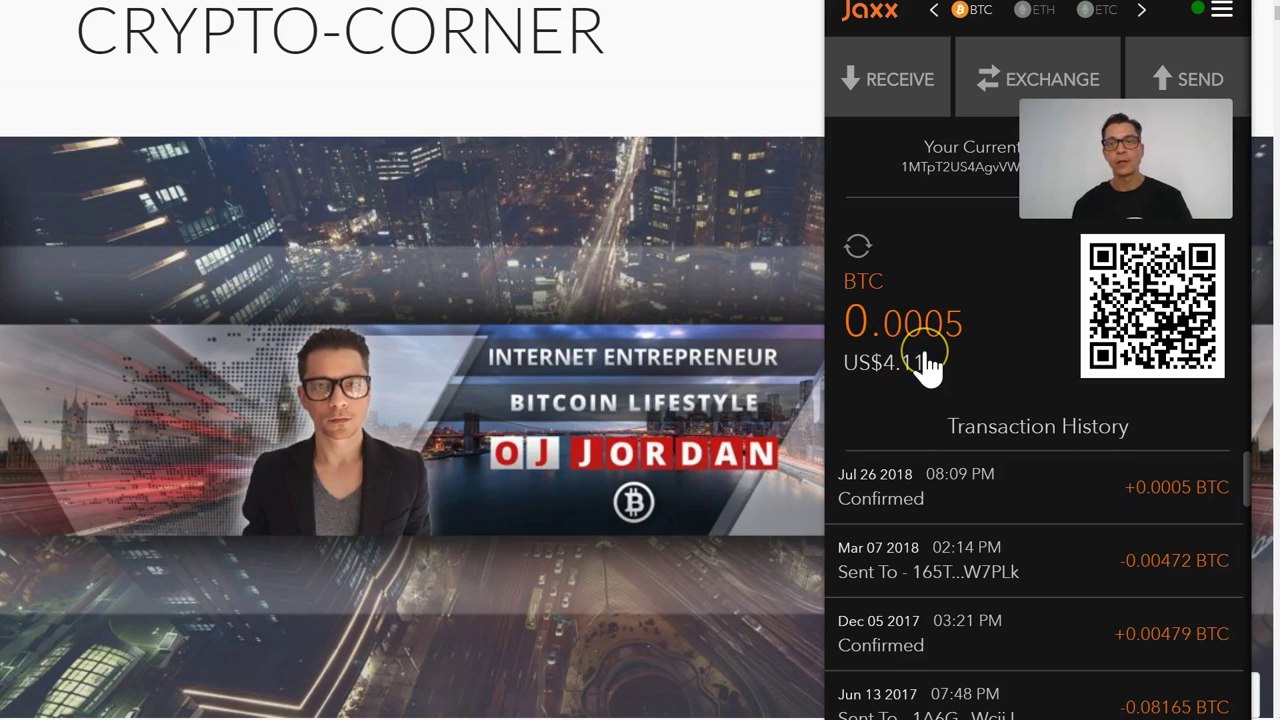
left_click(1020, 320)
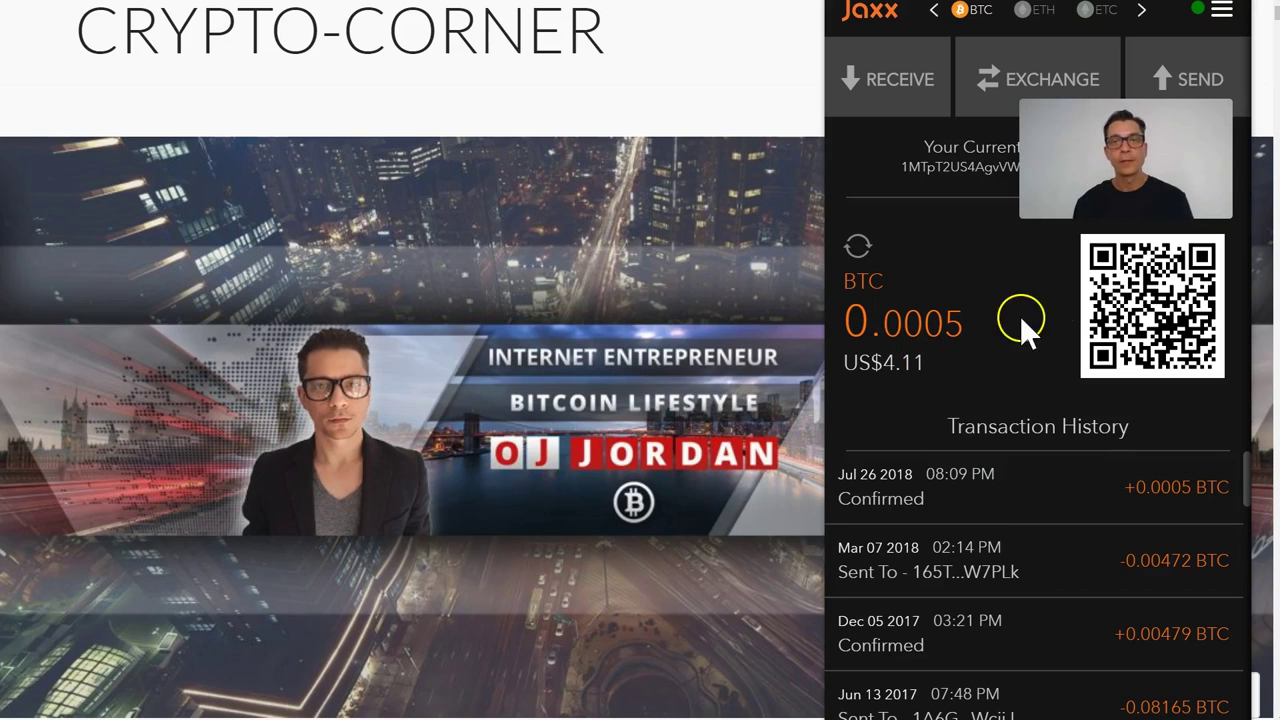
left_click(885, 347)
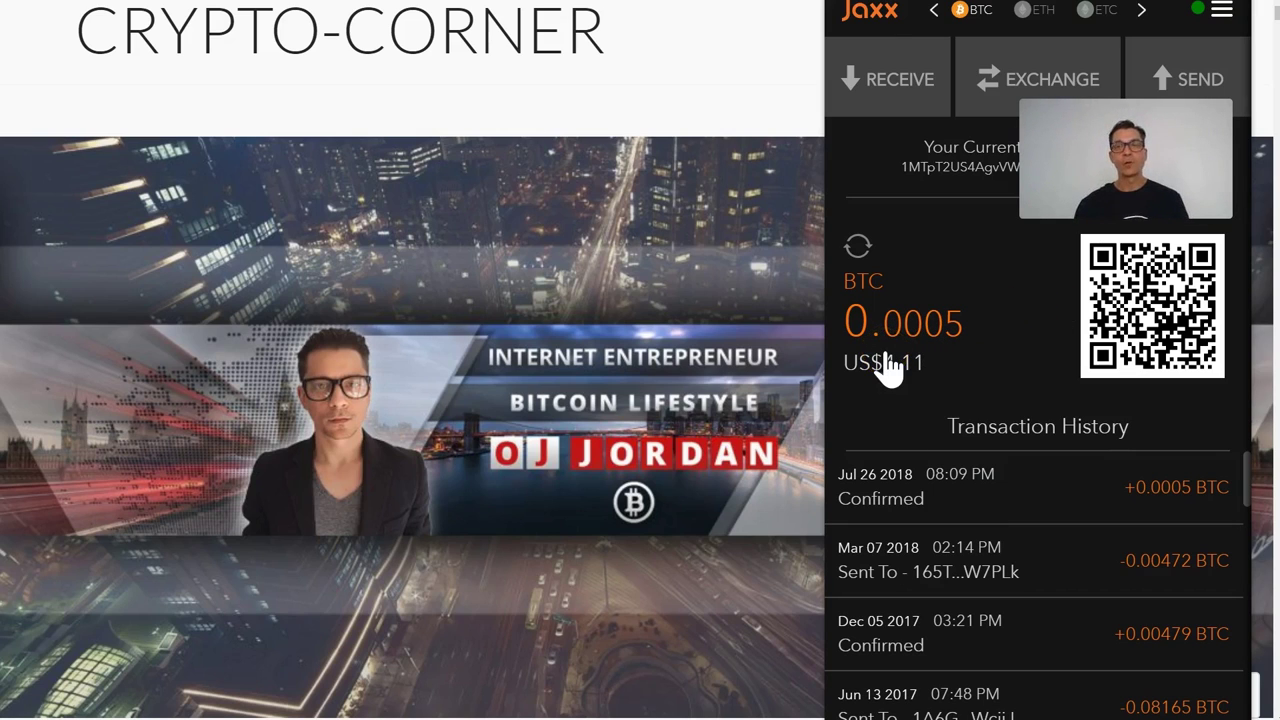